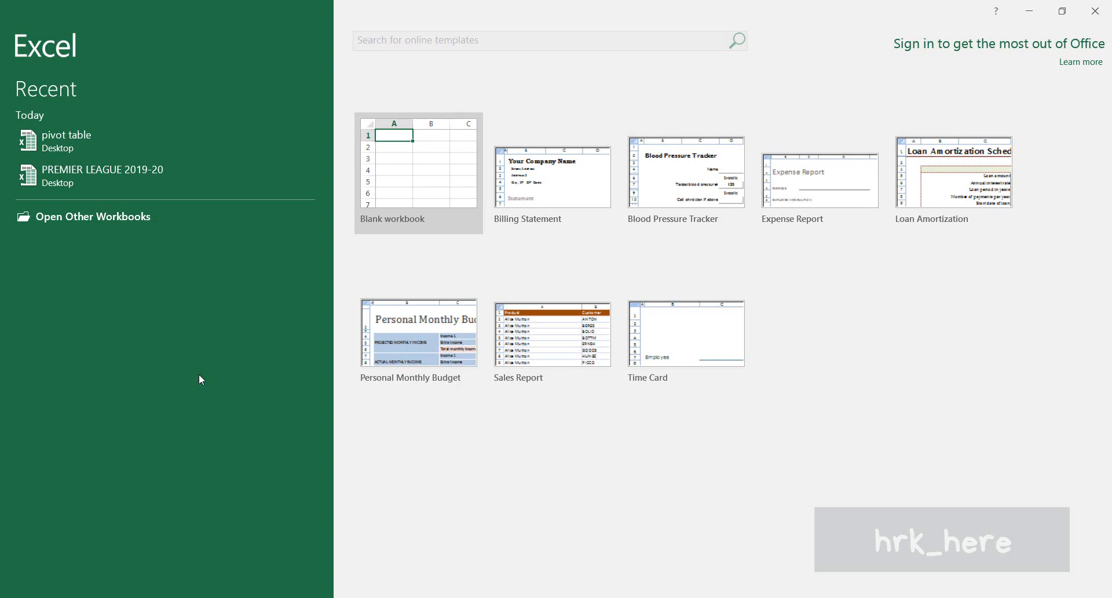
Step: Open the recent workbook "pivot table" and go through the source table's column headers from PLAYER to ASSIST
click(89, 134)
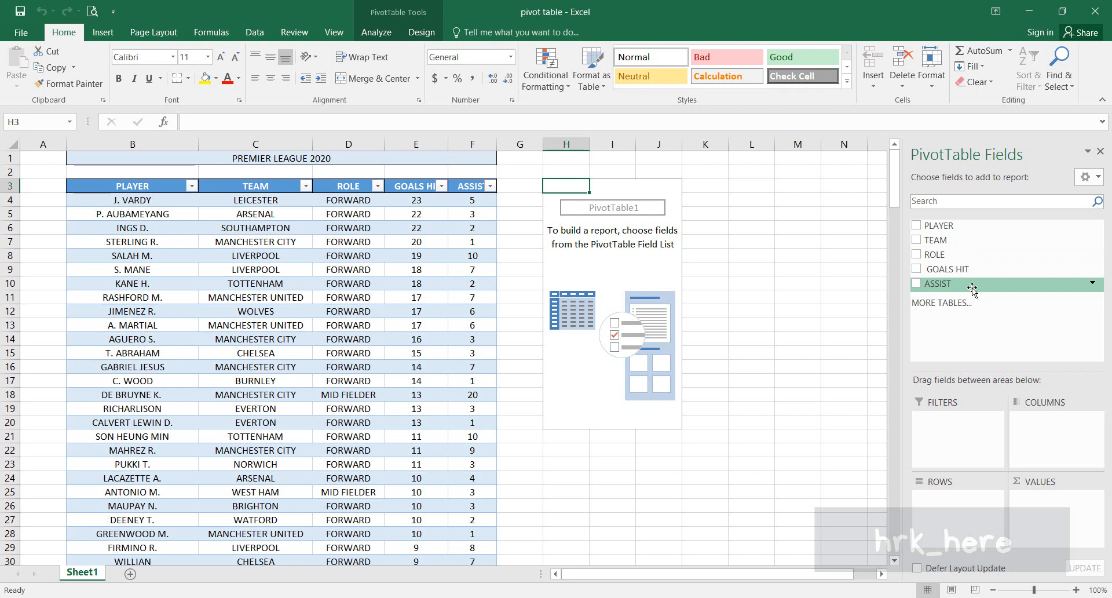
click(93, 190)
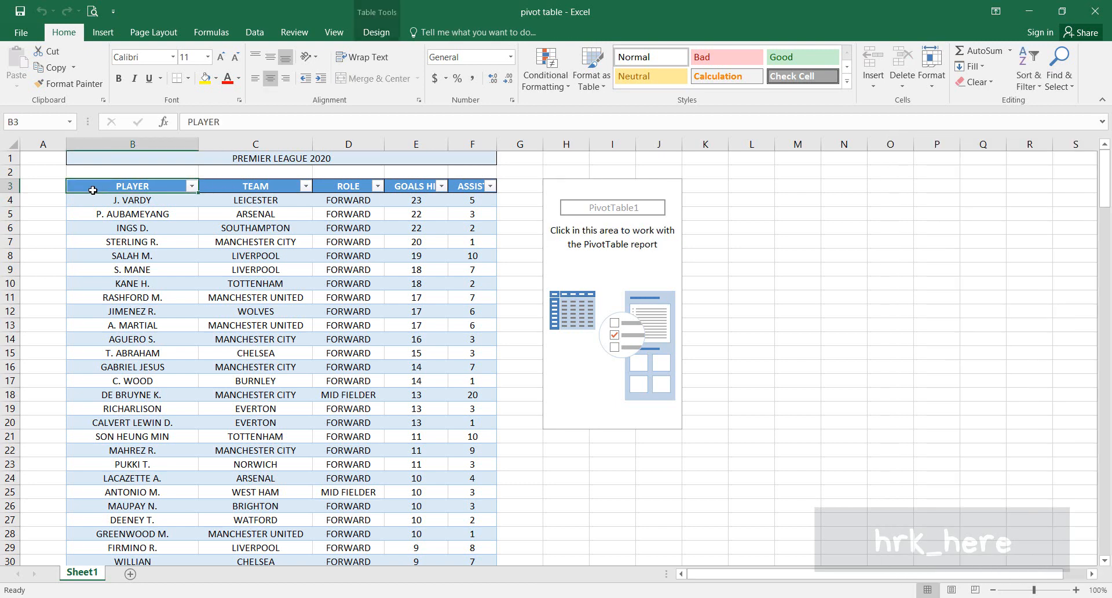
click(216, 184)
click(338, 188)
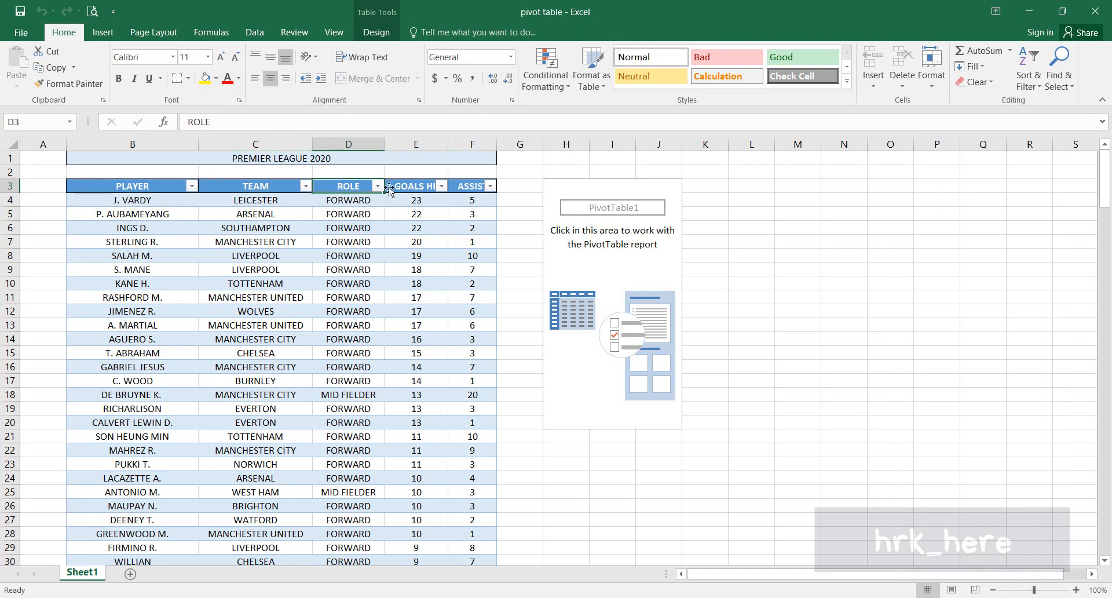
click(411, 186)
click(474, 185)
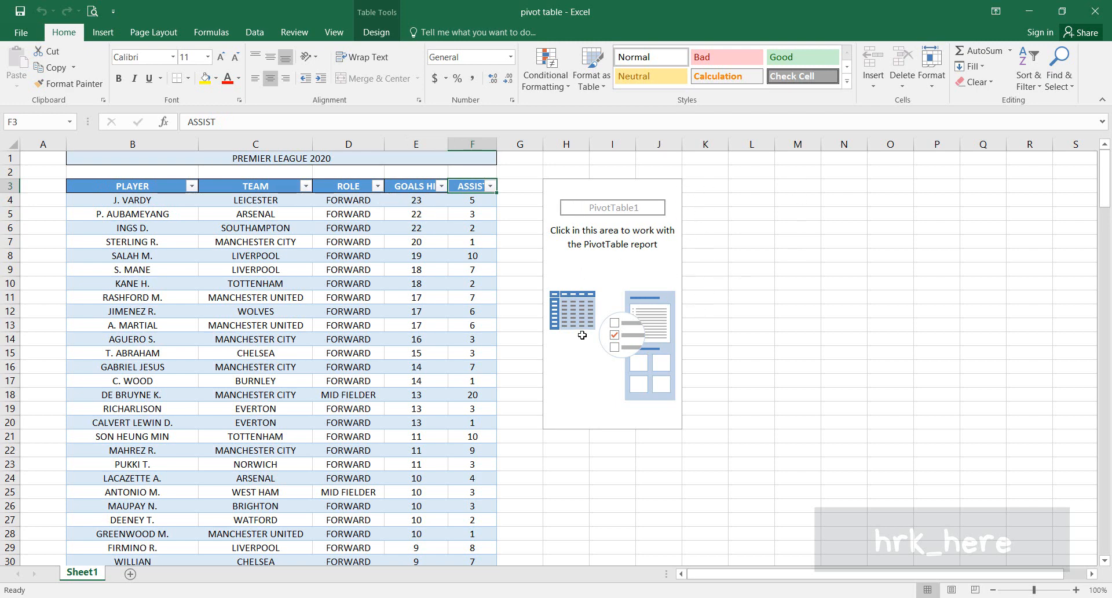
Step: Total the GOALS HIT field in the empty pivot table's values area, inspect the sum, and remove the field again
click(614, 269)
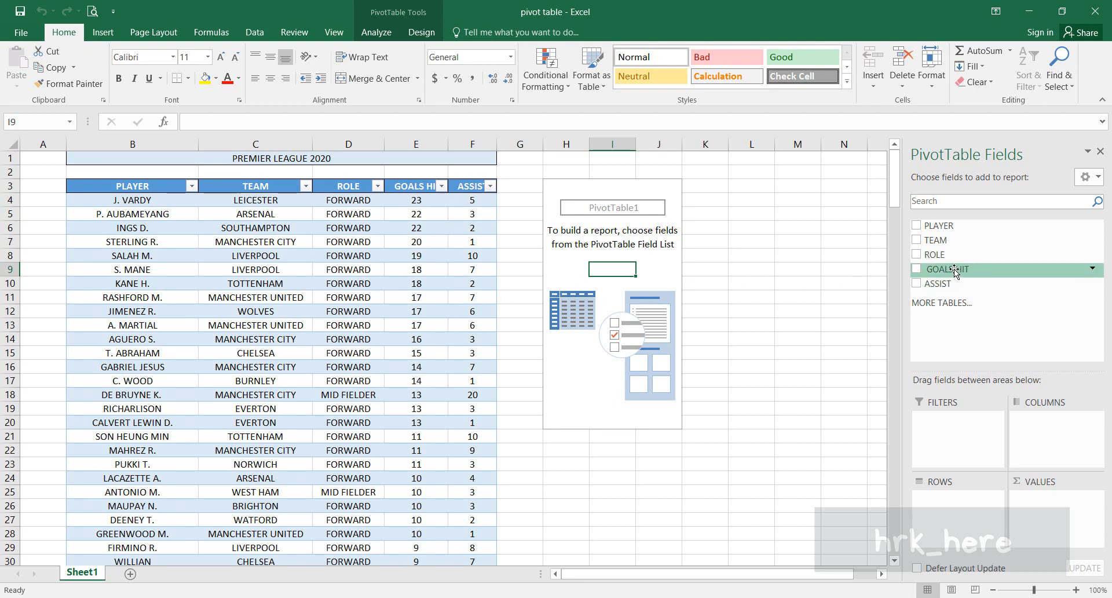
drag(954, 272, 1041, 515)
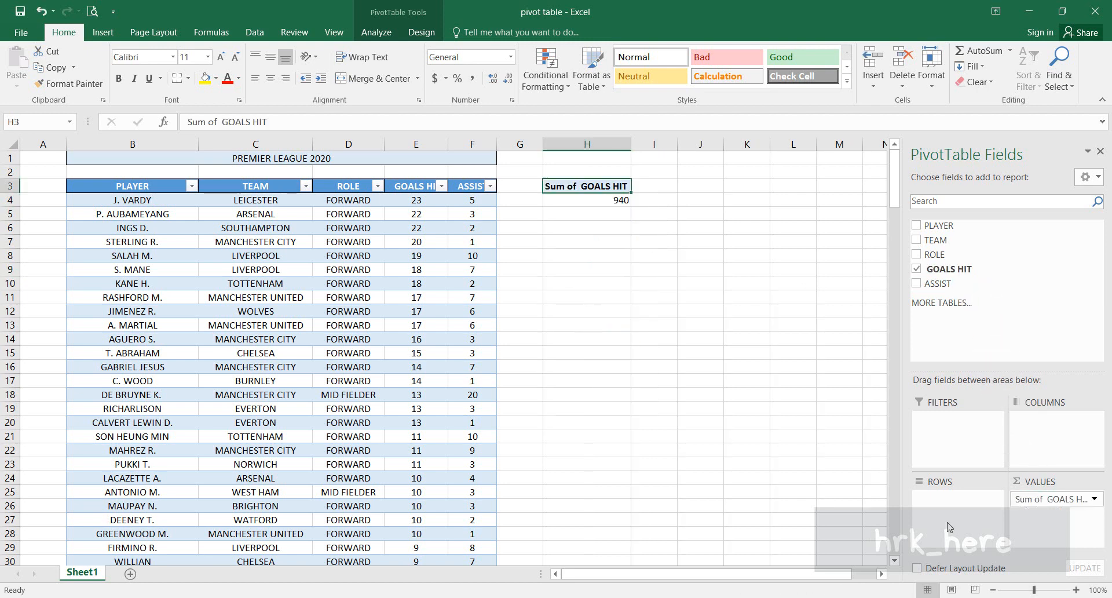
click(600, 200)
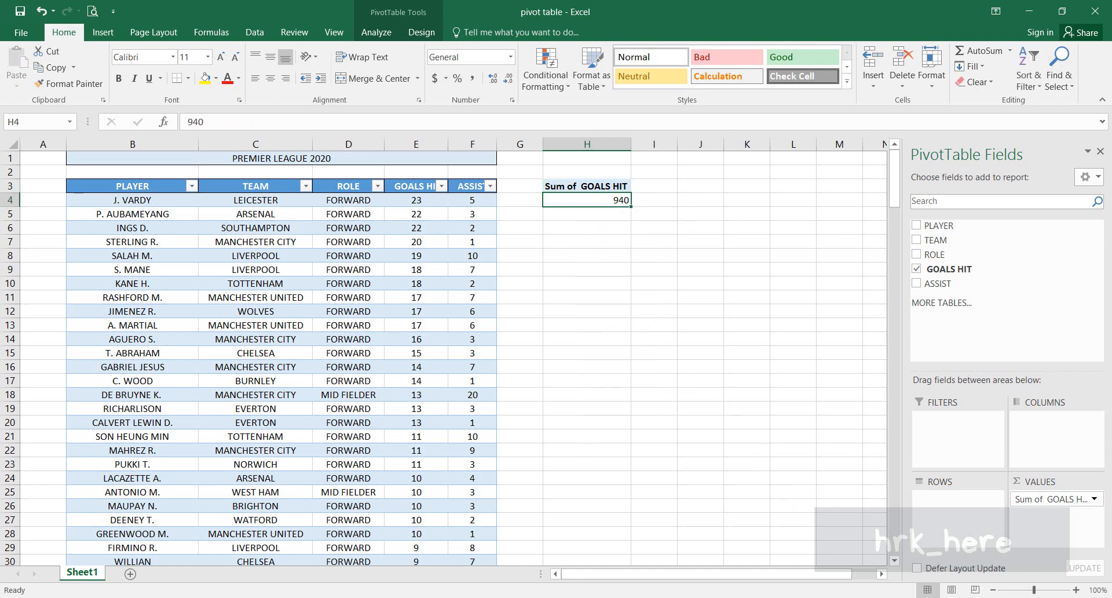
click(1049, 502)
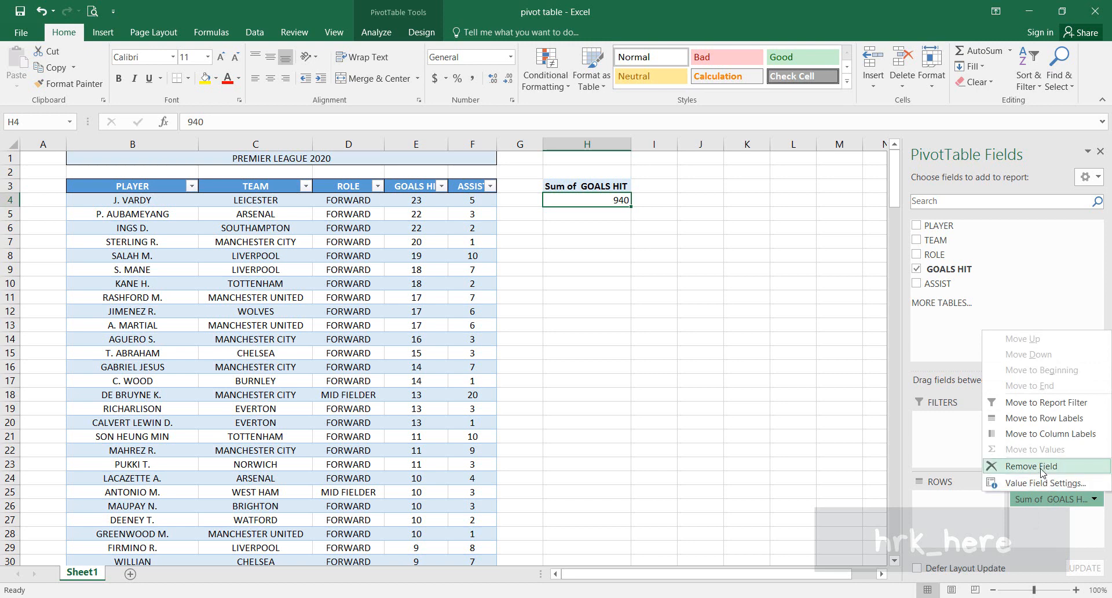
click(1031, 466)
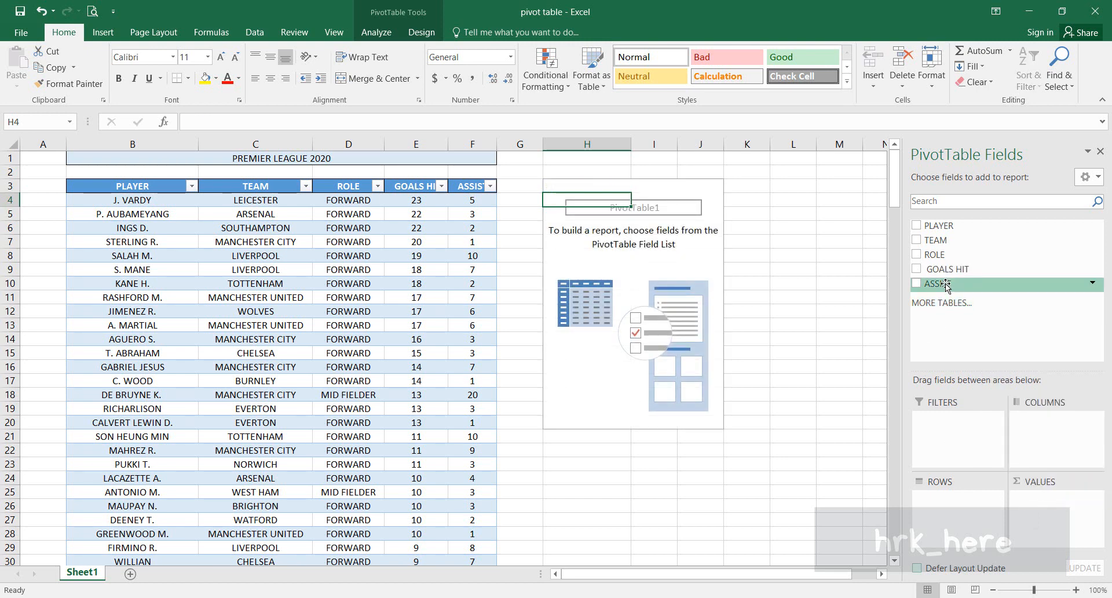
Step: Total the ASSIST field in the pivot table's values area and remove it again
drag(945, 285, 1042, 506)
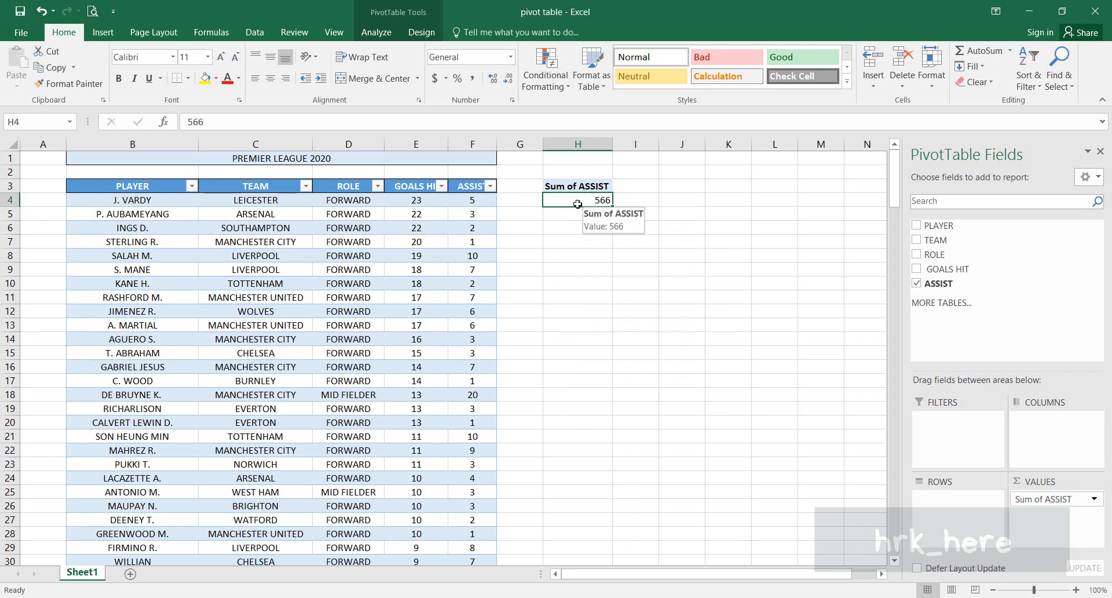
click(1039, 502)
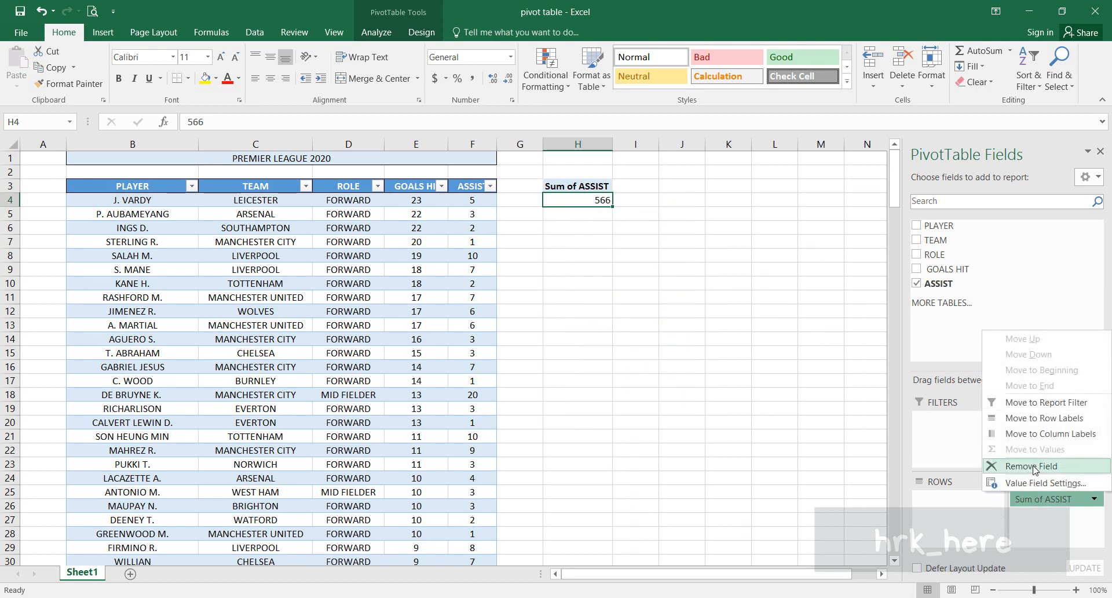
click(1042, 501)
click(1042, 502)
drag(1041, 501, 799, 487)
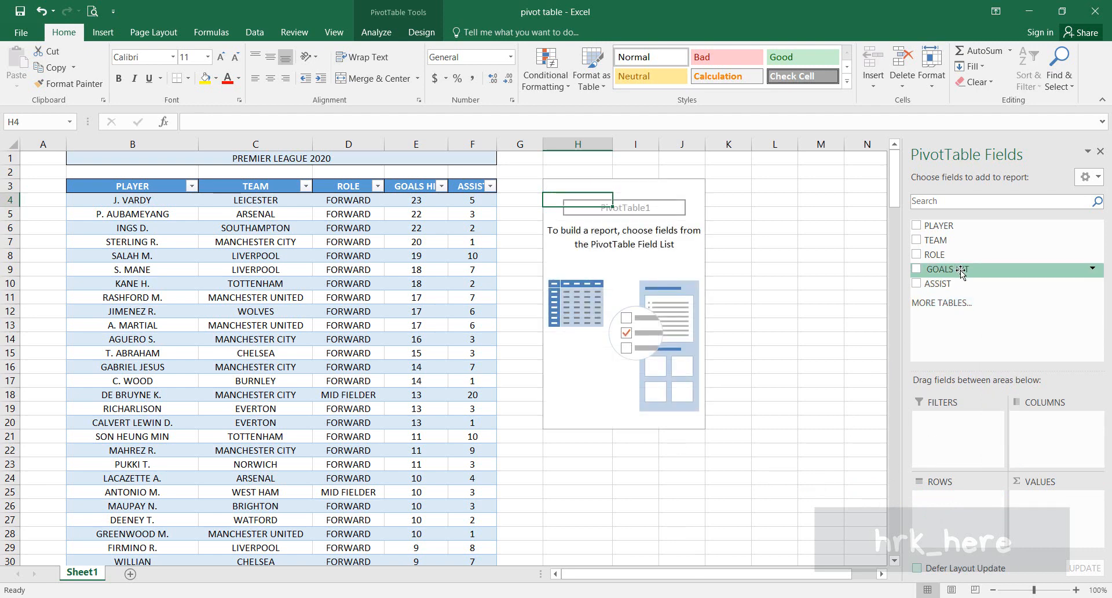
Step: Build the pivot table with the sum of GOALS HIT as values and TEAM as rows, and look down the team totals
drag(960, 273, 1046, 515)
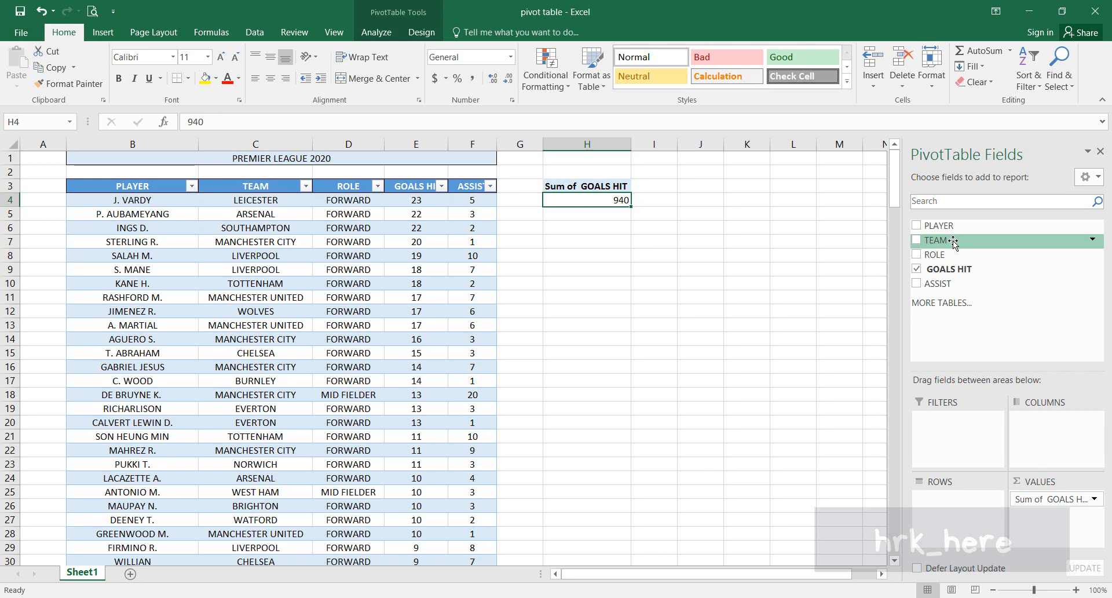
drag(953, 241, 944, 513)
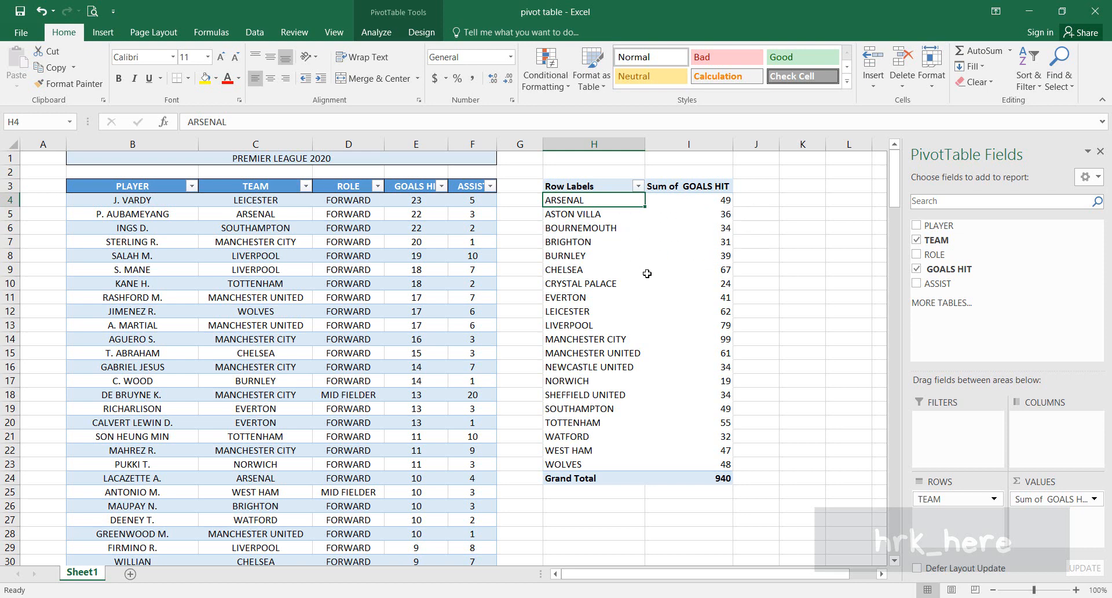
key(Down)
key(Down)
key(Down)
key(Down)
key(Down)
key(Down)
key(ctrl+shift+Down)
click(688, 464)
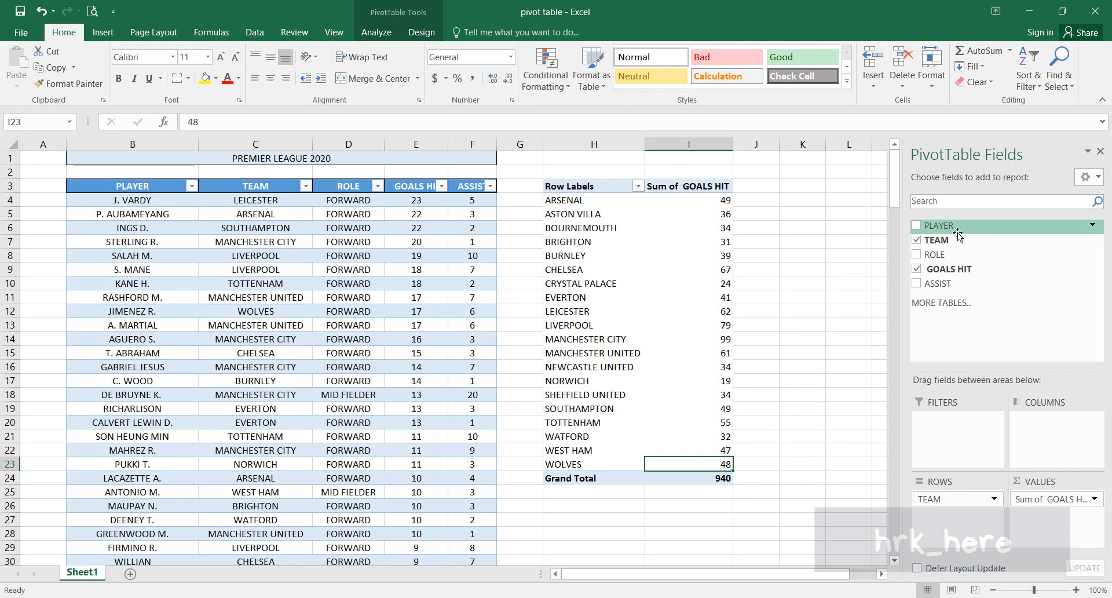
Step: Split the team goals by ROLE in the pivot table's columns, review the role columns, and remove the ROLE field again
drag(943, 257, 1042, 432)
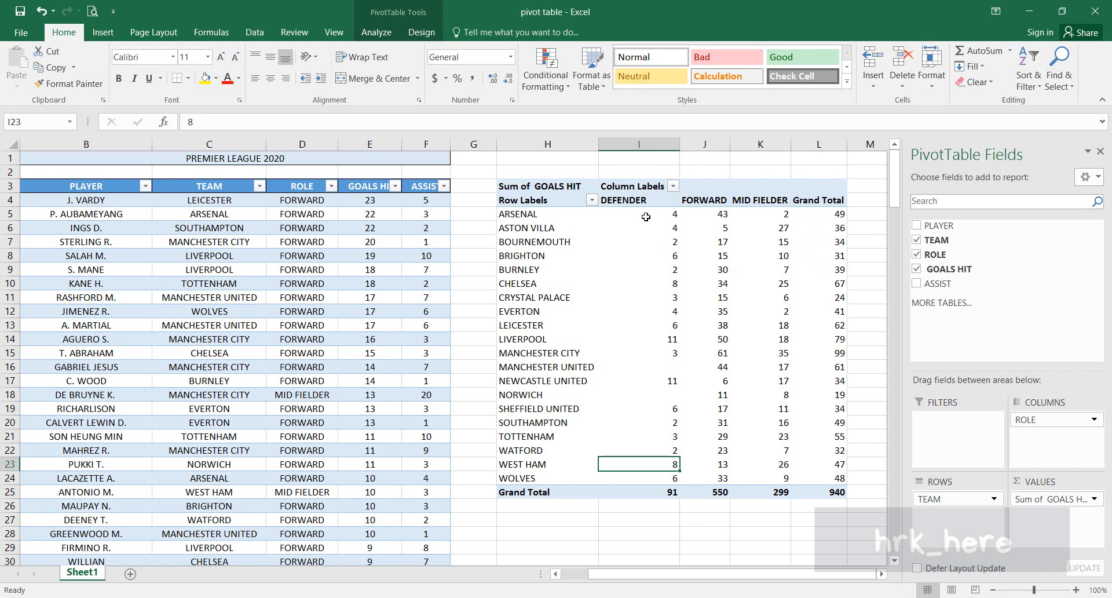
mouse_move(646, 217)
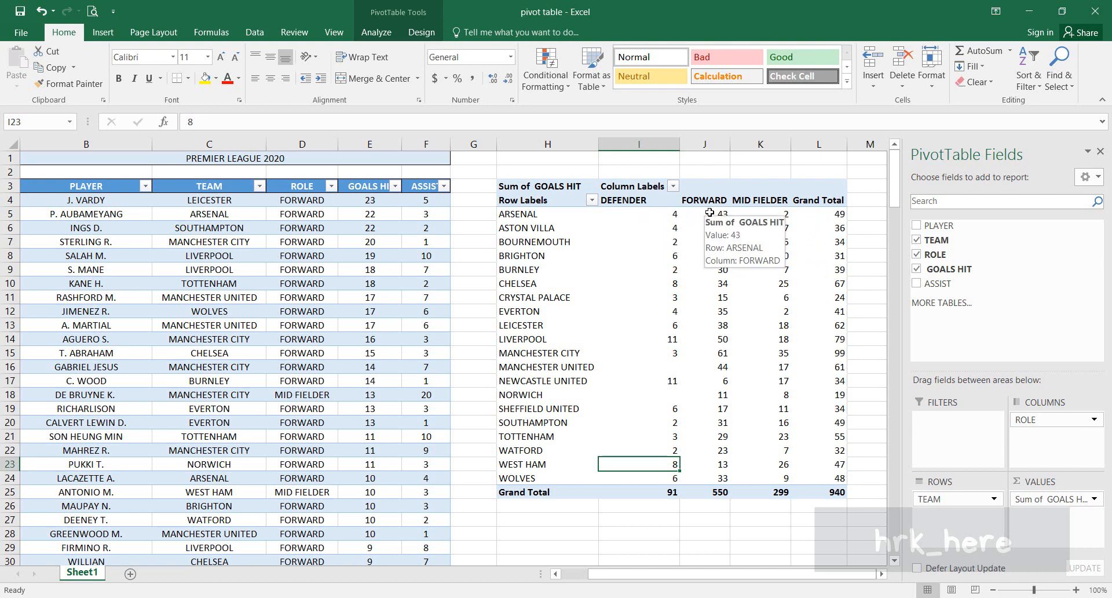
mouse_move(766, 207)
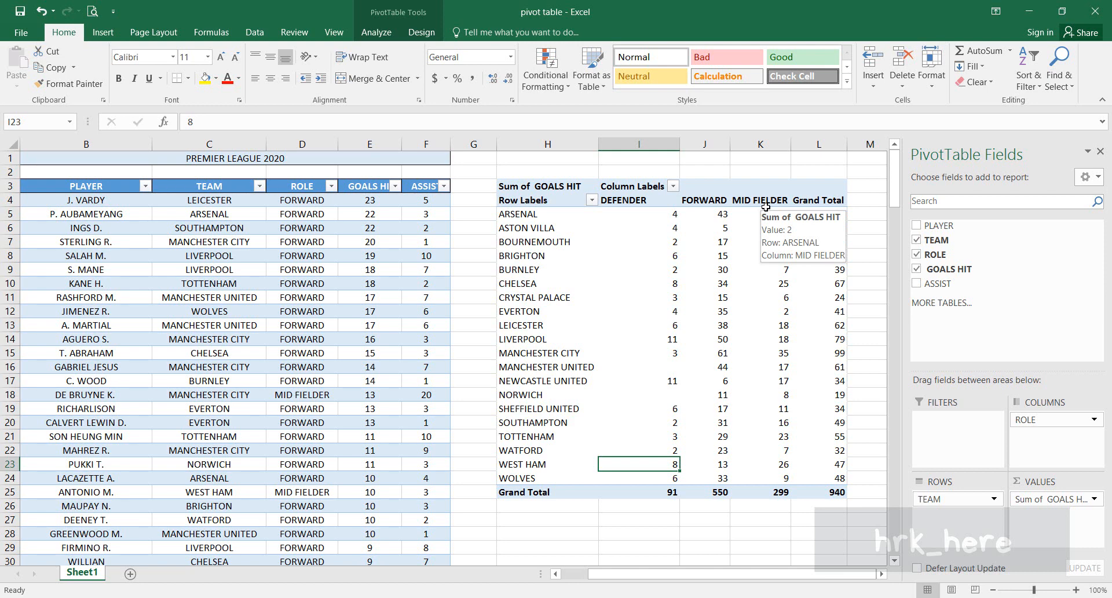
click(1044, 422)
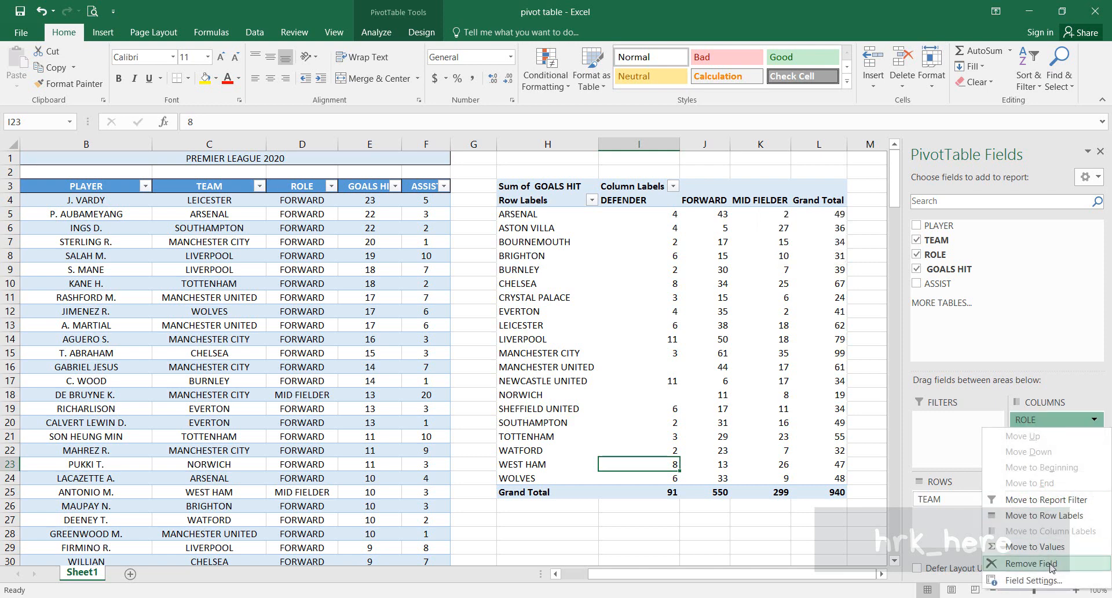
click(1031, 563)
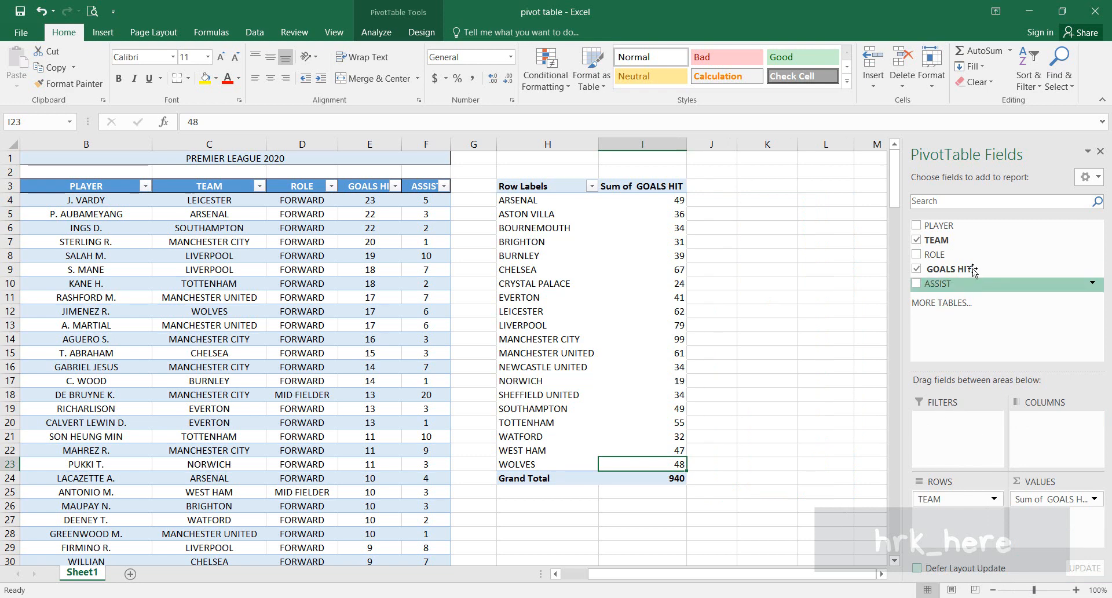
Step: Add ROLE as the pivot table's report filter and filter the team goals to DEFENDER
drag(946, 256, 942, 435)
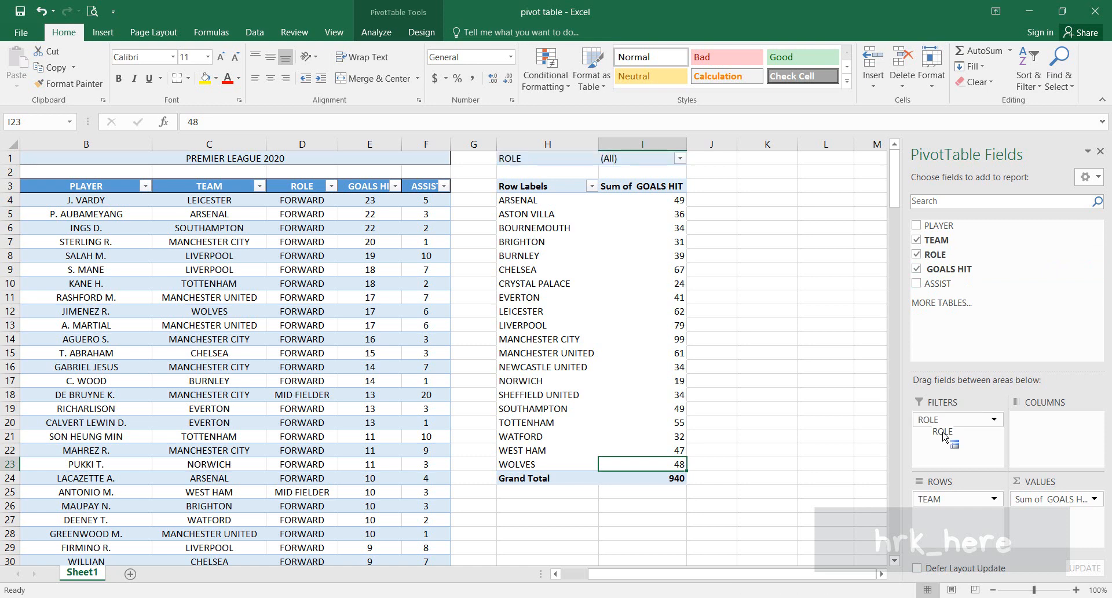
click(680, 158)
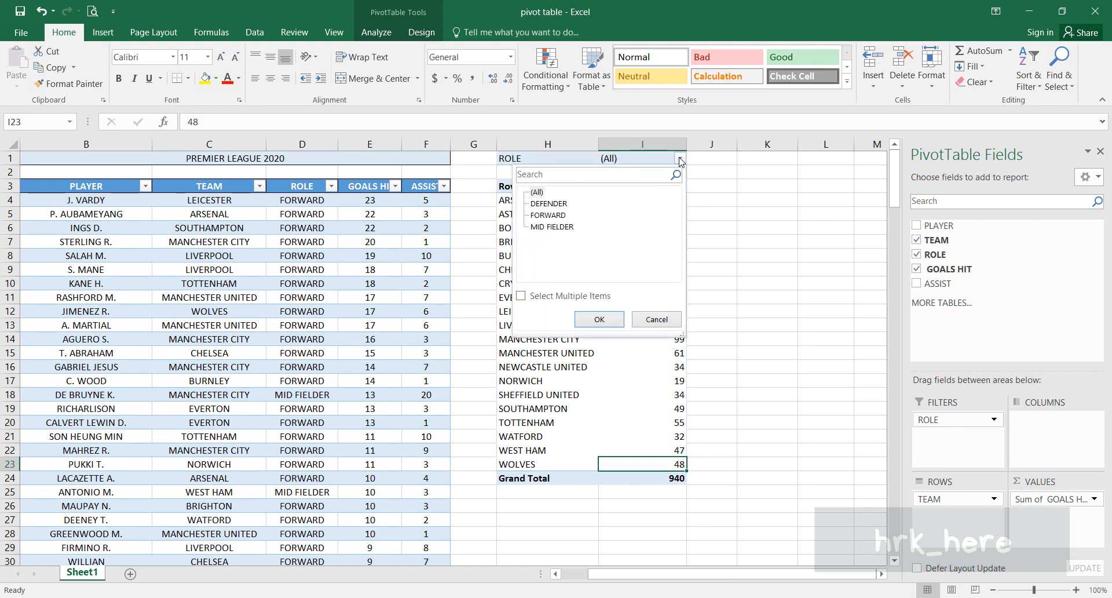
click(549, 204)
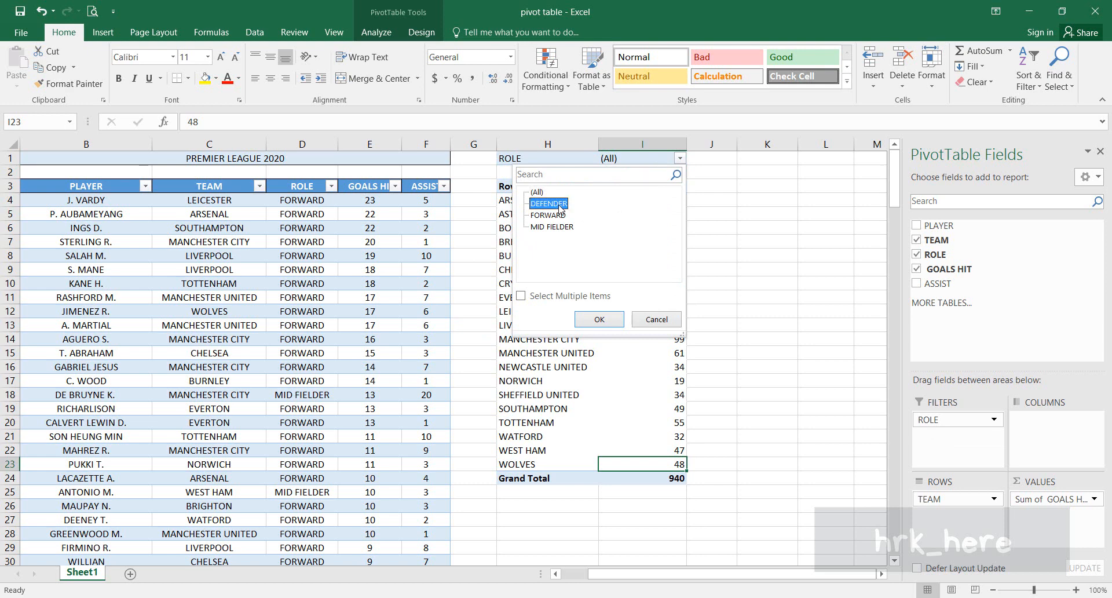
click(600, 320)
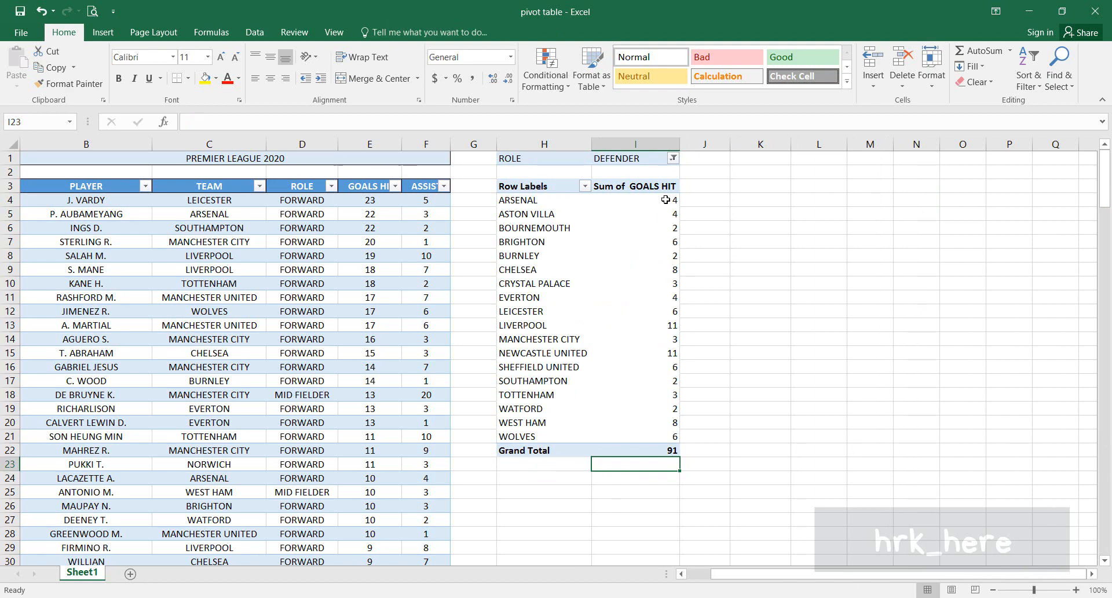
Step: Switch the pivot table's ROLE filter to FORWARD
click(674, 158)
click(542, 214)
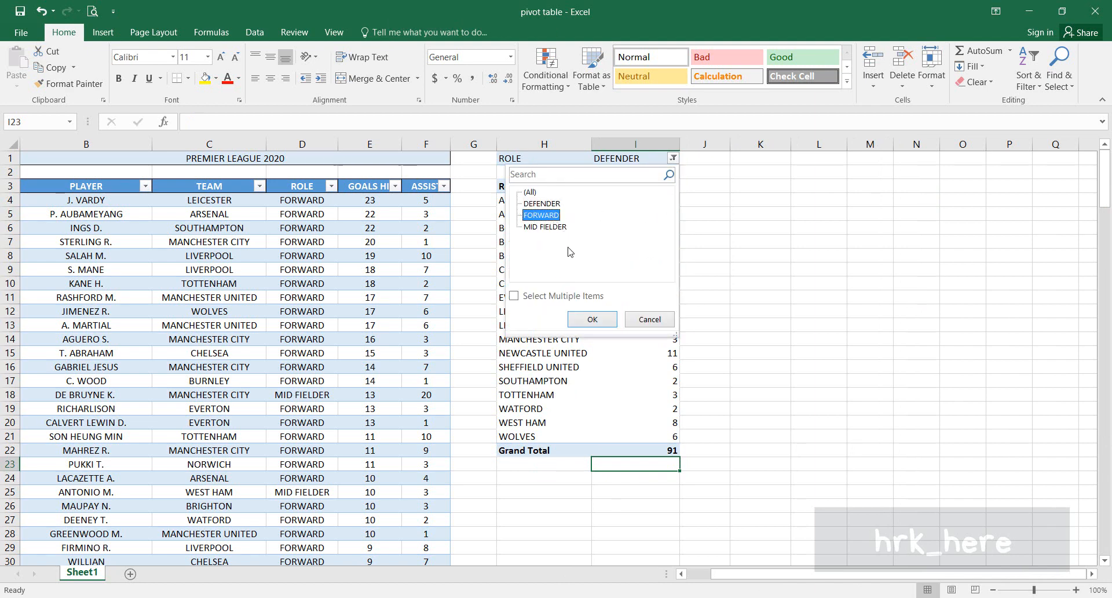
click(591, 320)
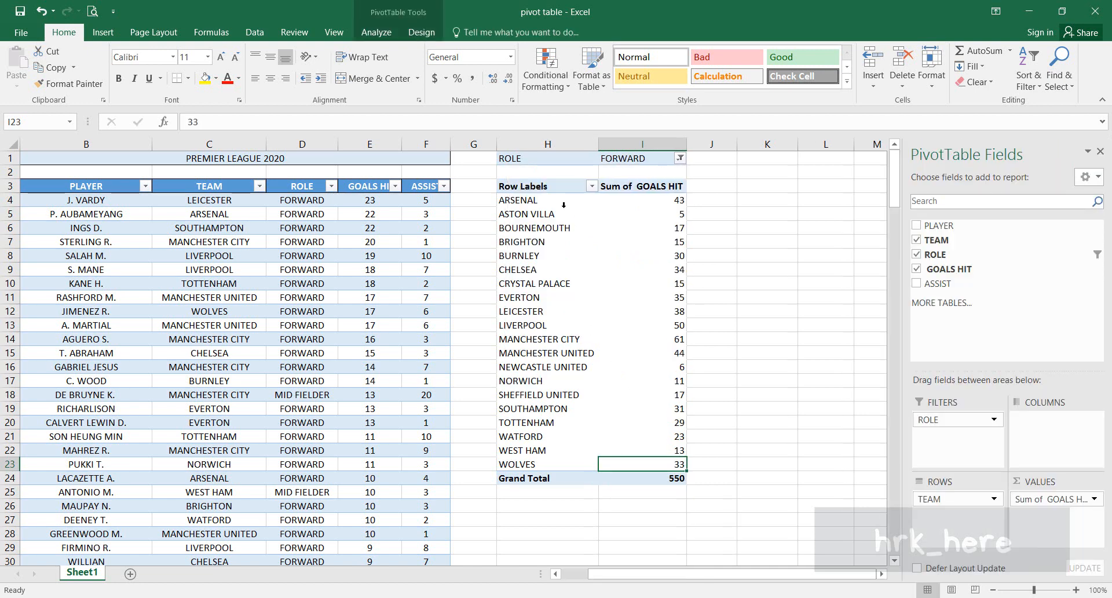
Step: Set the pivot table's ROLE filter to MID FIELDER
click(681, 158)
click(568, 227)
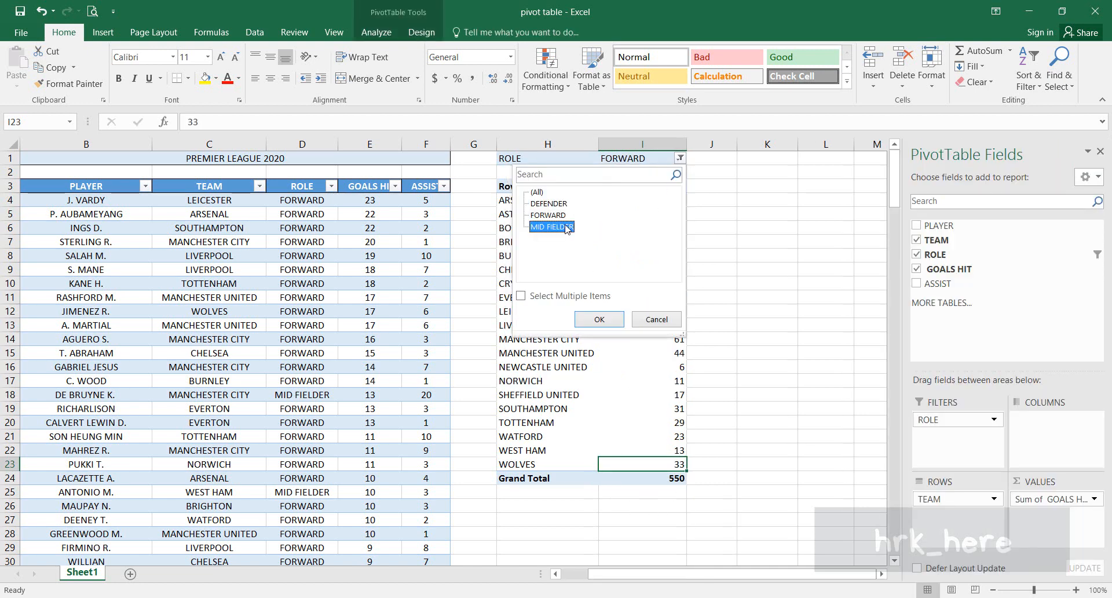
click(596, 319)
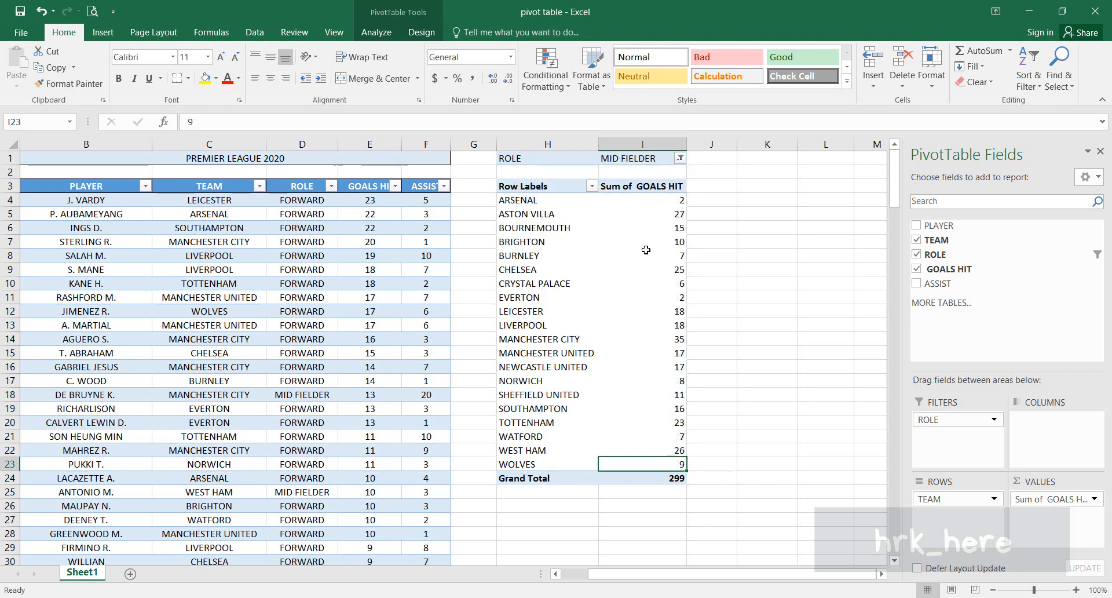